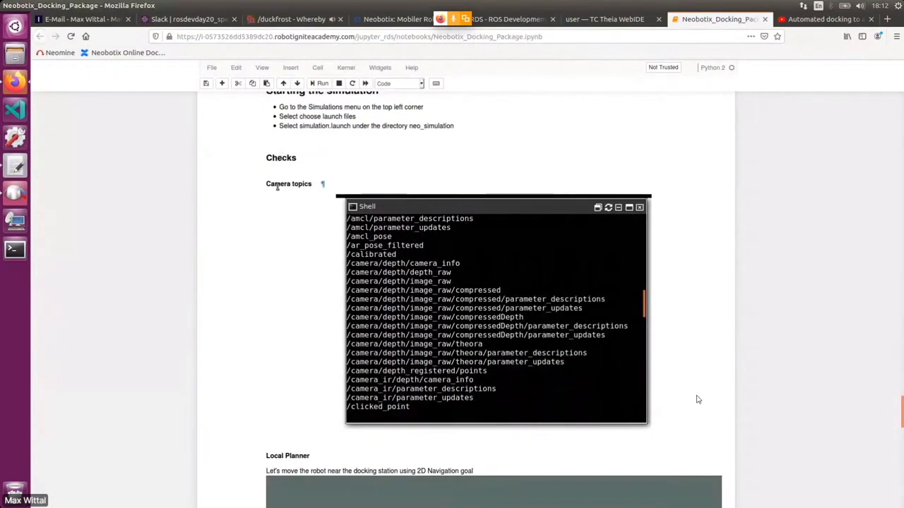
- Run rostopic list in the shell beside the Gazebo simulation
{"action": "left_click", "coordinate": [523, 23]}
{"action": "left_click", "coordinate": [649, 177]}
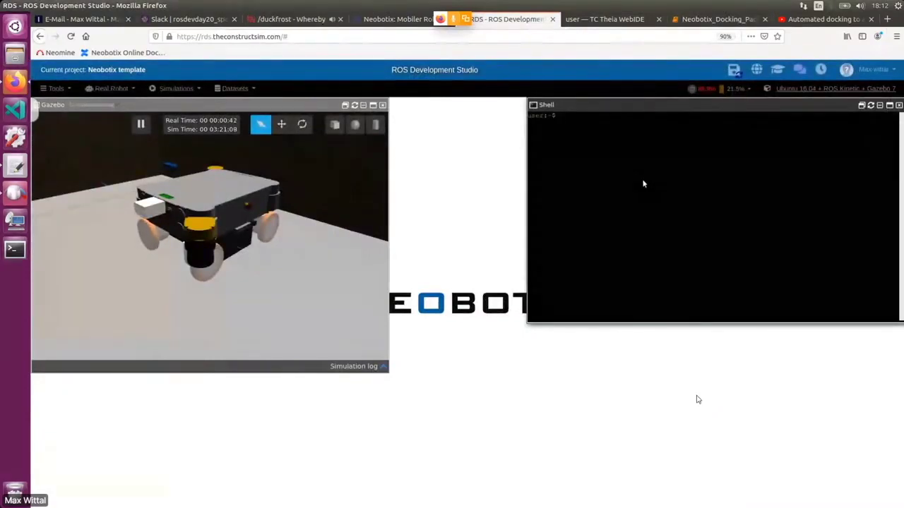
{"action": "type", "text": "rostopic "}
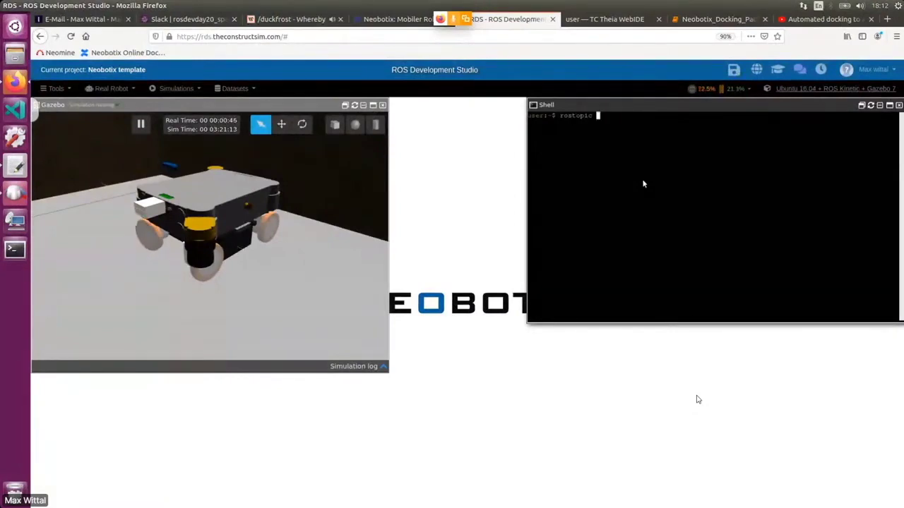
{"action": "type", "text": "list"}
{"action": "key", "text": "Return"}
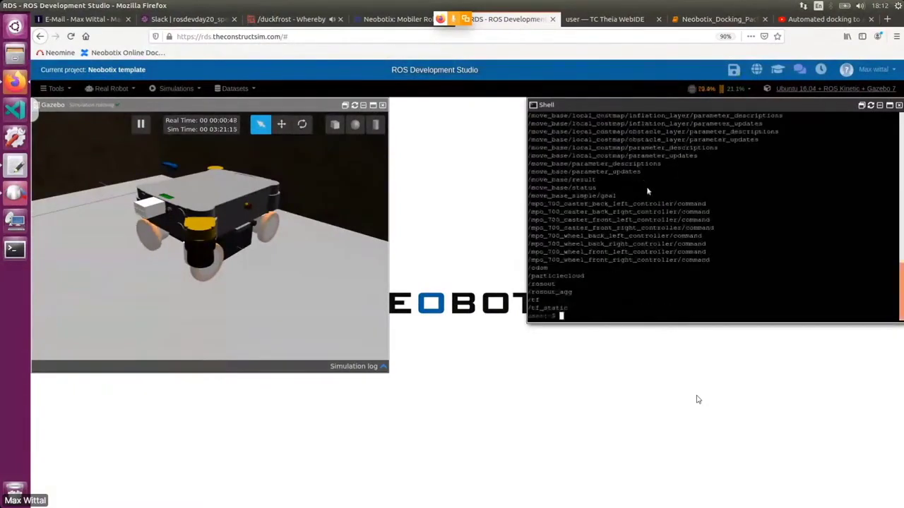
- Scroll through the topic list output, including move_base, camera and wheel controller topics
{"action": "scroll", "coordinate": [752, 248], "scroll_direction": "up", "scroll_amount": 3}
{"action": "scroll", "coordinate": [756, 247], "scroll_direction": "up", "scroll_amount": 2}
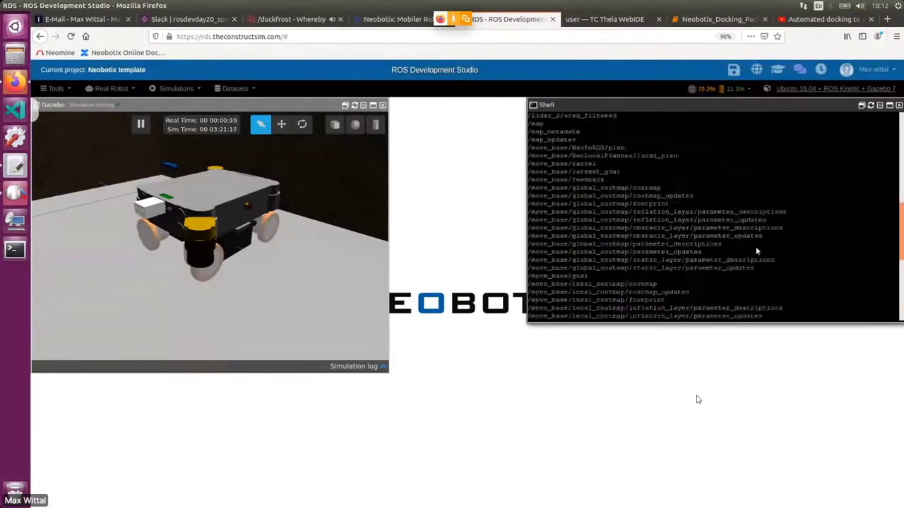
{"action": "scroll", "coordinate": [755, 246], "scroll_direction": "up", "scroll_amount": 2}
{"action": "scroll", "coordinate": [755, 246], "scroll_direction": "up", "scroll_amount": 2}
{"action": "scroll", "coordinate": [755, 252], "scroll_direction": "up", "scroll_amount": 2}
{"action": "scroll", "coordinate": [754, 251], "scroll_direction": "up", "scroll_amount": 2}
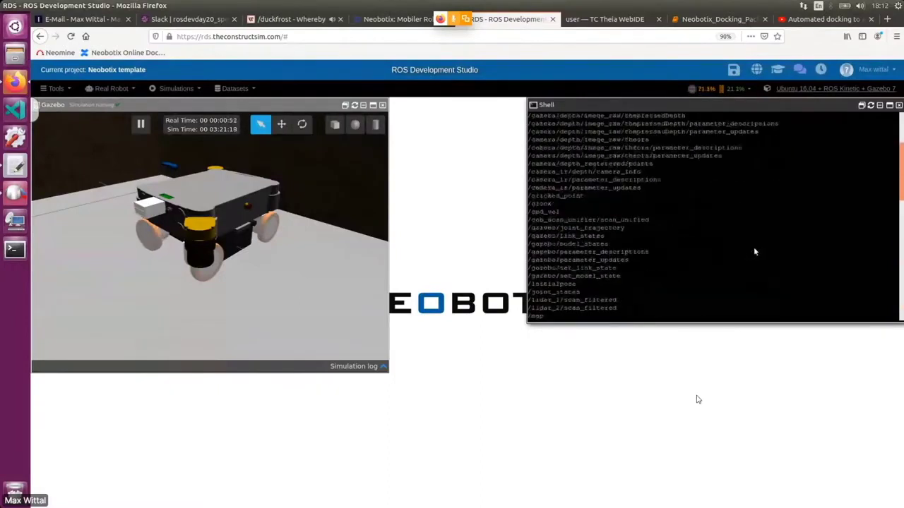
{"action": "scroll", "coordinate": [754, 251], "scroll_direction": "up", "scroll_amount": 2}
{"action": "scroll", "coordinate": [753, 252], "scroll_direction": "up", "scroll_amount": 2}
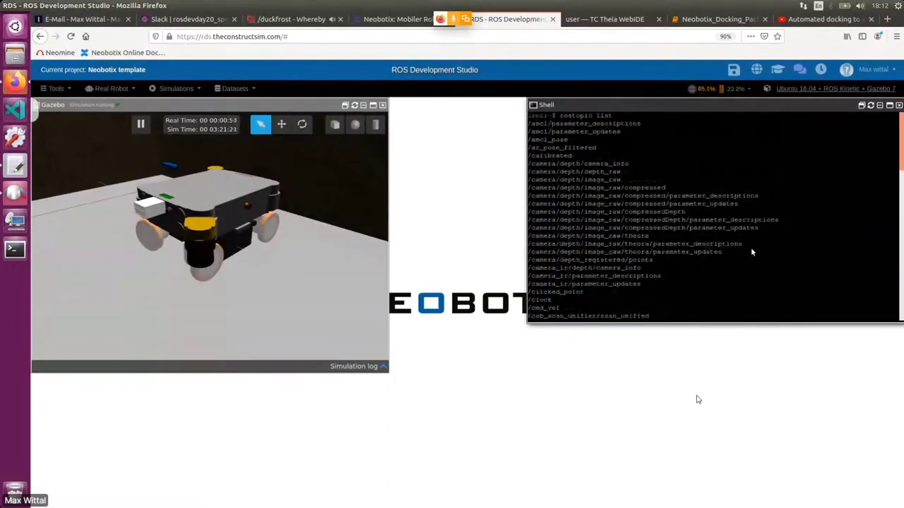
{"action": "scroll", "coordinate": [751, 250], "scroll_direction": "down", "scroll_amount": 3}
{"action": "scroll", "coordinate": [751, 250], "scroll_direction": "down", "scroll_amount": 3}
{"action": "scroll", "coordinate": [750, 249], "scroll_direction": "down", "scroll_amount": 3}
{"action": "scroll", "coordinate": [750, 250], "scroll_direction": "down", "scroll_amount": 5}
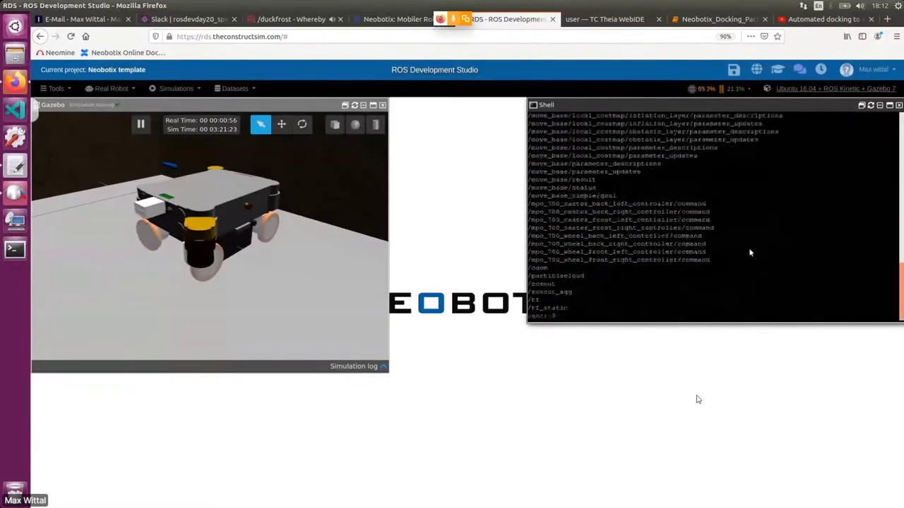
- Scroll the Neobotix_Docking_Package notebook down to the Local Planner map
{"action": "left_click", "coordinate": [697, 20]}
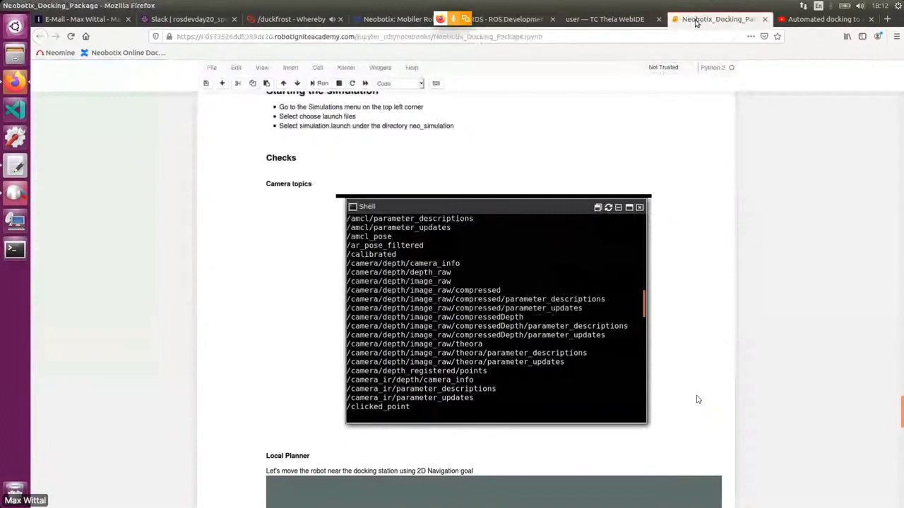
{"action": "scroll", "coordinate": [689, 234], "scroll_direction": "down", "scroll_amount": 3}
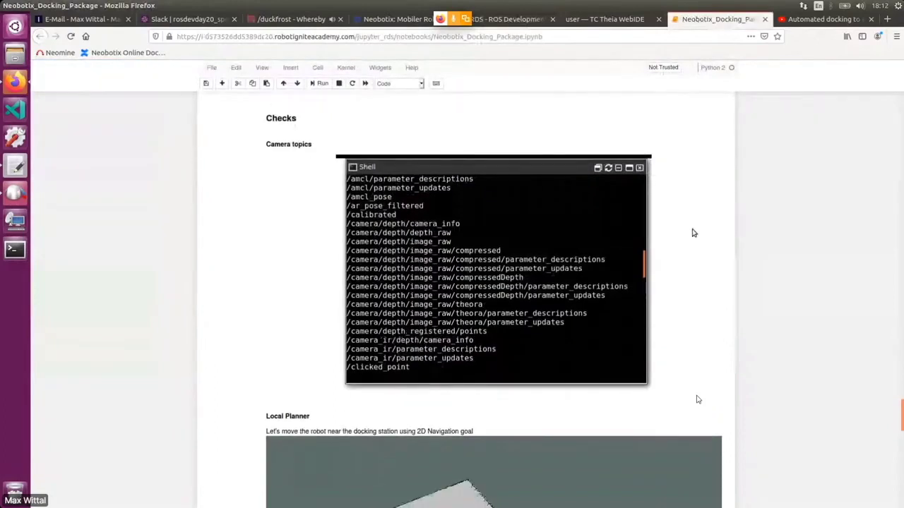
{"action": "scroll", "coordinate": [701, 227], "scroll_direction": "down", "scroll_amount": 1}
{"action": "scroll", "coordinate": [701, 227], "scroll_direction": "down", "scroll_amount": 4}
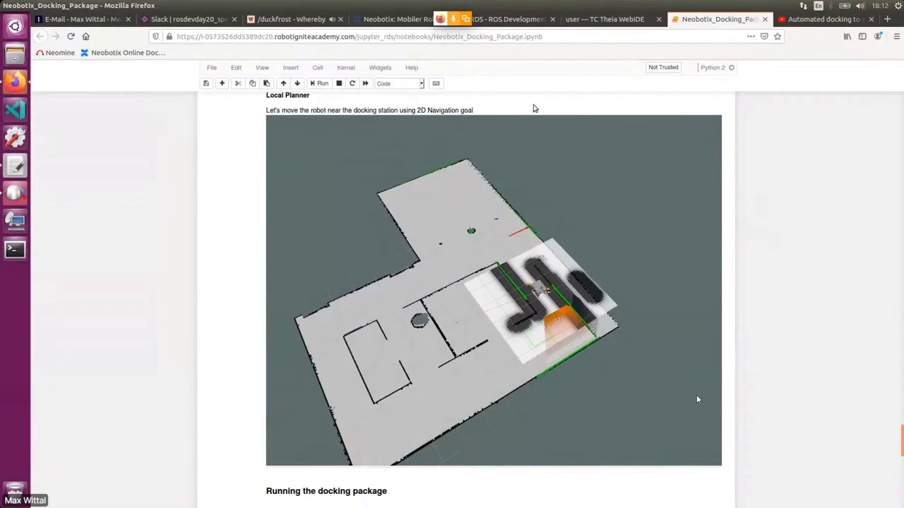
- Launch Tools > Graphical Tools to bring up RViz with the navigation config
{"action": "left_click", "coordinate": [508, 21]}
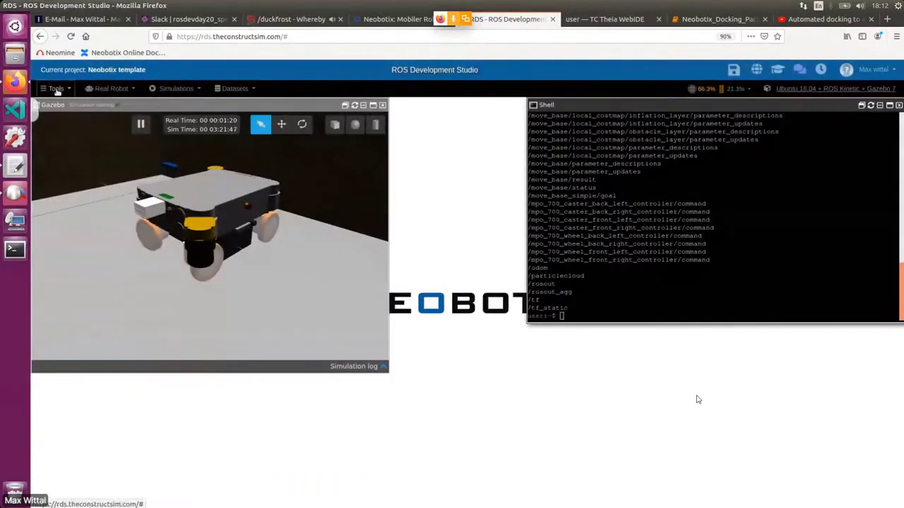
{"action": "left_click", "coordinate": [56, 90]}
{"action": "left_click", "coordinate": [87, 194]}
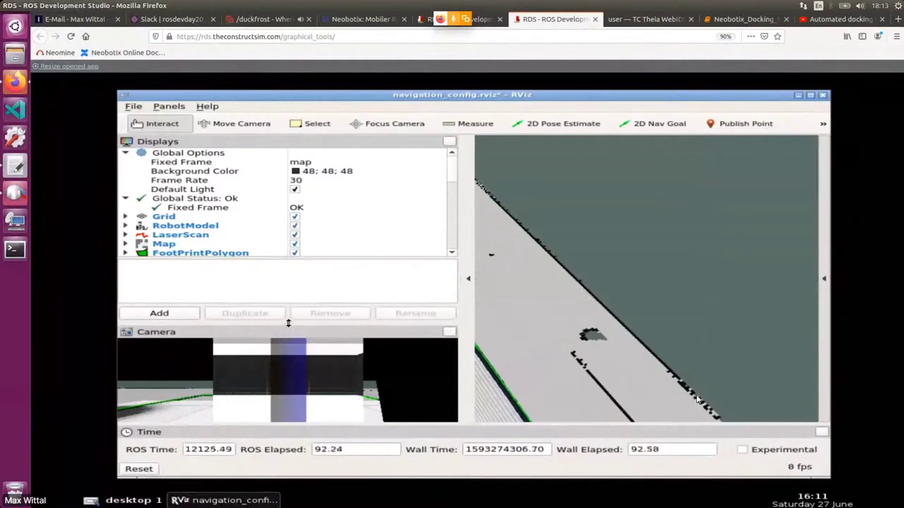
- Enlarge the RViz camera panel and zoom the 3D view out and back in
{"action": "left_click_drag", "start_coordinate": [288, 309], "coordinate": [291, 251]}
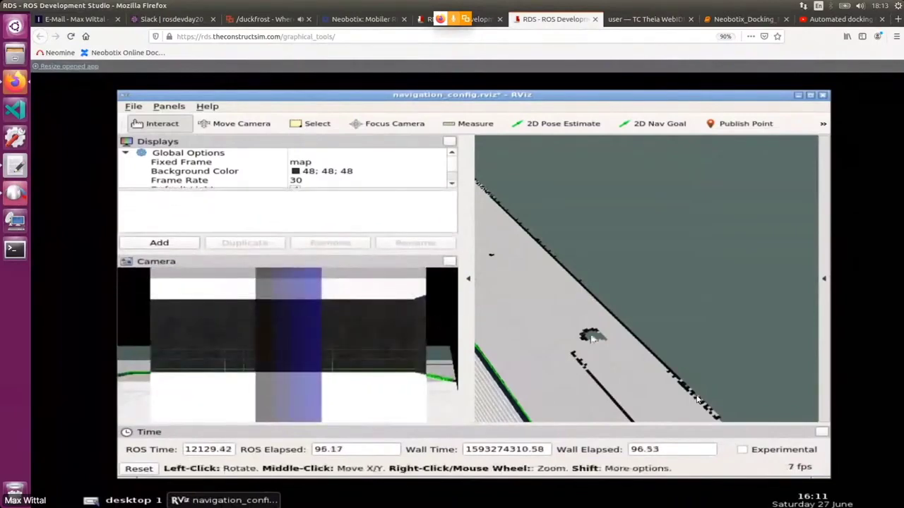
{"action": "scroll", "coordinate": [697, 400], "scroll_direction": "down", "scroll_amount": 3}
{"action": "scroll", "coordinate": [697, 399], "scroll_direction": "down", "scroll_amount": 3}
{"action": "scroll", "coordinate": [697, 400], "scroll_direction": "down", "scroll_amount": 2}
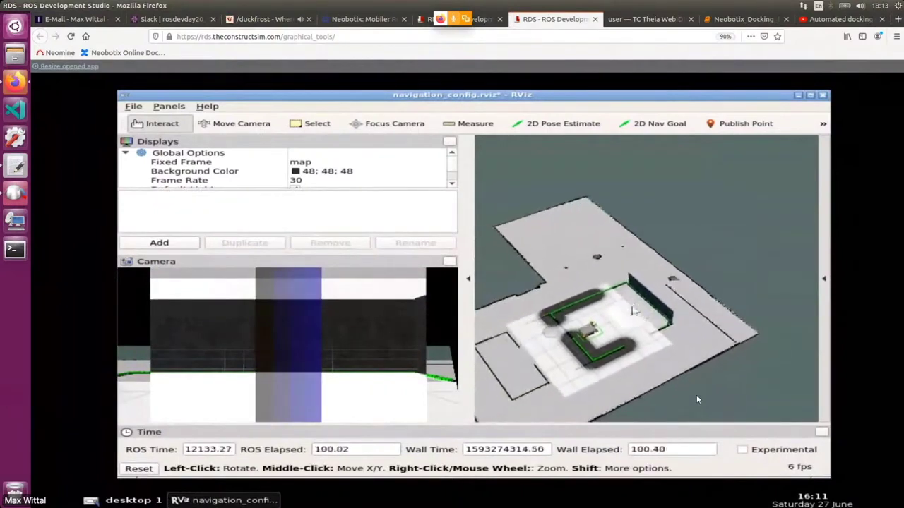
{"action": "scroll", "coordinate": [697, 400], "scroll_direction": "up", "scroll_amount": 2}
{"action": "scroll", "coordinate": [697, 400], "scroll_direction": "up", "scroll_amount": 2}
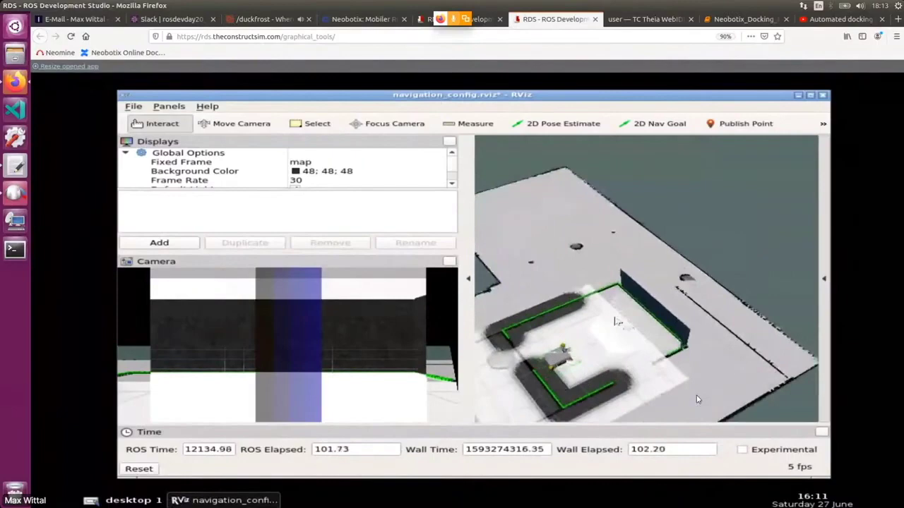
{"action": "scroll", "coordinate": [697, 400], "scroll_direction": "up", "scroll_amount": 2}
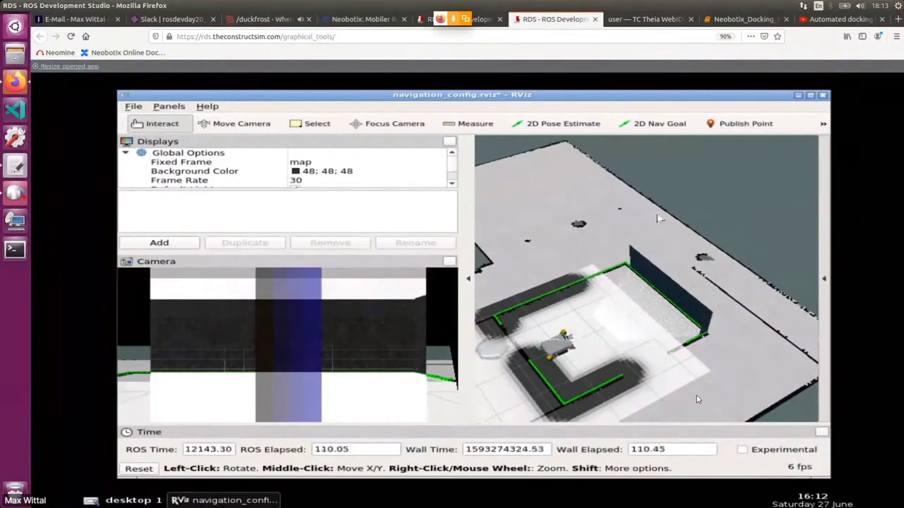
- Zoom out and orbit Gazebo to show the robot inside its walled room with cone and tables
{"action": "key", "text": "ctrl+Page_Up"}
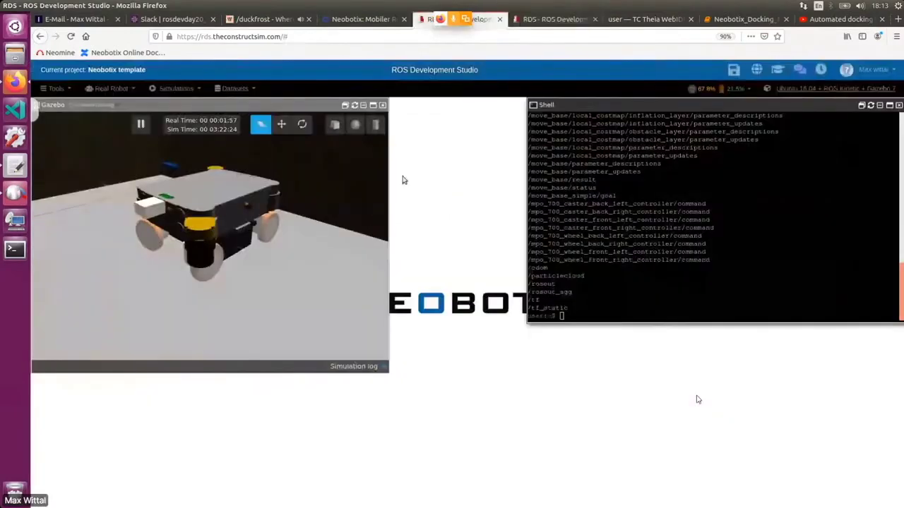
{"action": "right_click", "coordinate": [265, 254]}
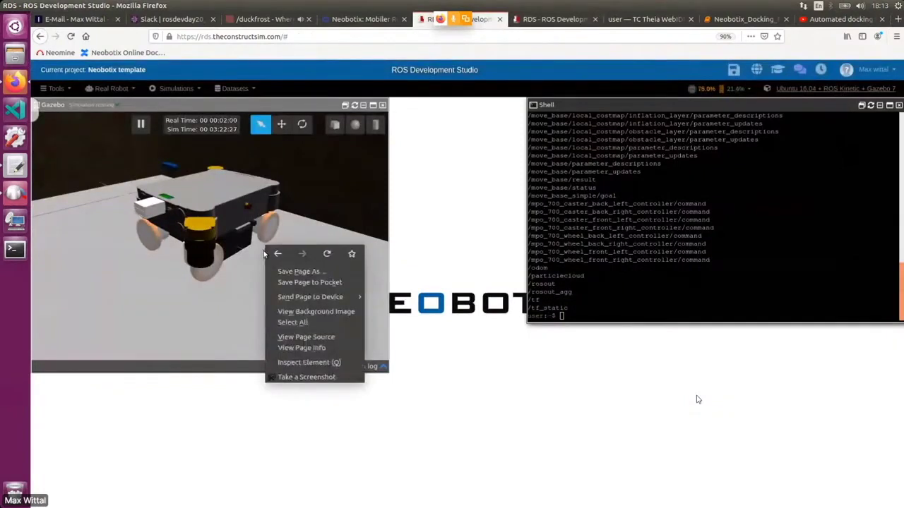
{"action": "left_click", "coordinate": [261, 256]}
{"action": "scroll", "coordinate": [266, 246], "scroll_direction": "down", "scroll_amount": 2}
{"action": "scroll", "coordinate": [266, 247], "scroll_direction": "down", "scroll_amount": 3}
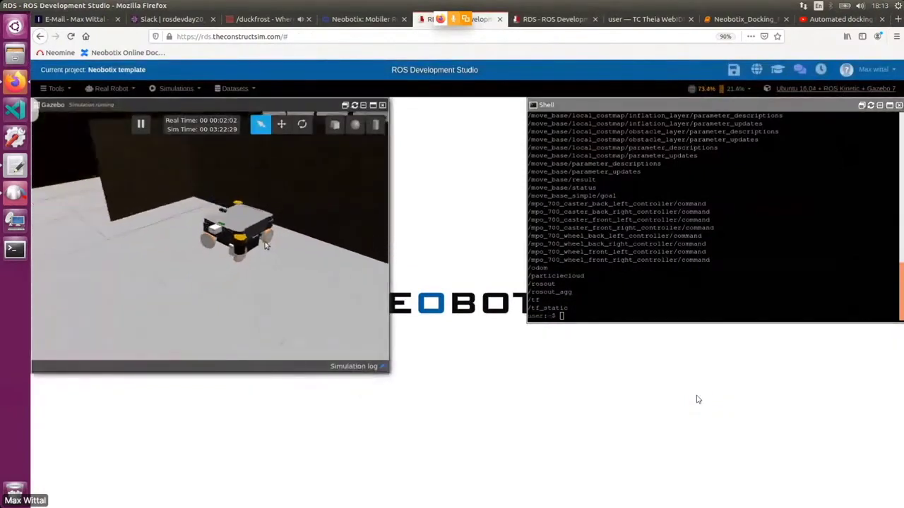
{"action": "scroll", "coordinate": [266, 246], "scroll_direction": "down", "scroll_amount": 3}
{"action": "scroll", "coordinate": [266, 247], "scroll_direction": "down", "scroll_amount": 3}
{"action": "mouse_move", "coordinate": [262, 243]}
{"action": "middle_mouse_down"}
{"action": "mouse_move", "coordinate": [153, 250]}
{"action": "mouse_move", "coordinate": [310, 217]}
{"action": "mouse_move", "coordinate": [223, 207]}
{"action": "mouse_move", "coordinate": [267, 165]}
{"action": "mouse_move", "coordinate": [279, 172]}
{"action": "mouse_move", "coordinate": [277, 202]}
{"action": "mouse_move", "coordinate": [270, 221]}
{"action": "mouse_move", "coordinate": [264, 209]}
{"action": "mouse_move", "coordinate": [249, 218]}
{"action": "middle_mouse_up"}
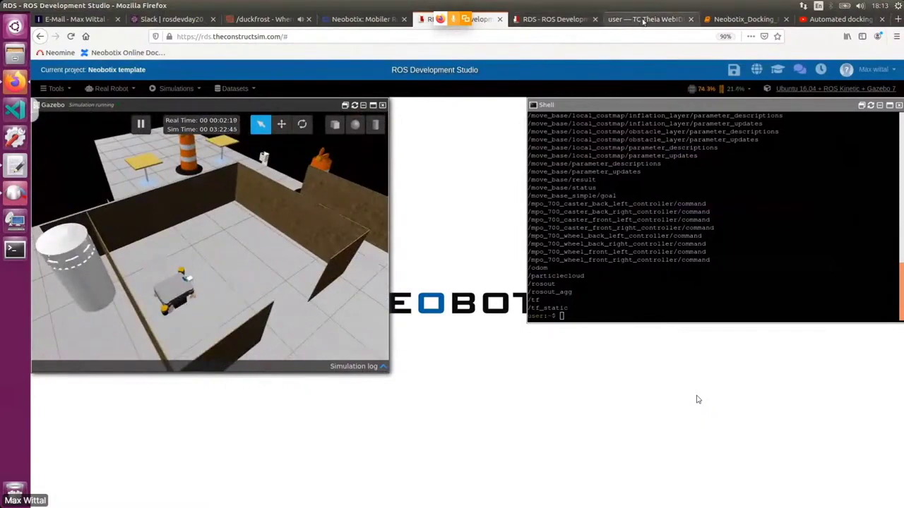
- Set a 2D Nav Goal in RViz beyond the wall above the robot, facing left
{"action": "left_click", "coordinate": [563, 20]}
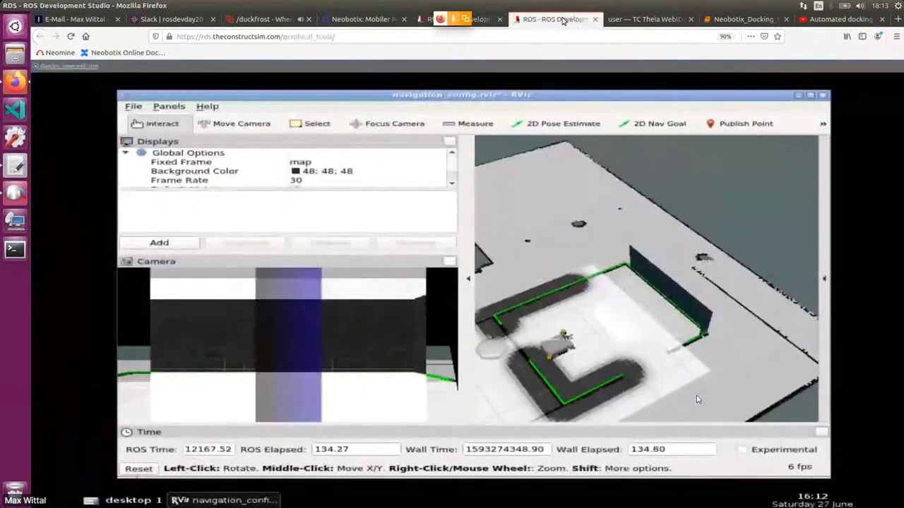
{"action": "left_click", "coordinate": [661, 125]}
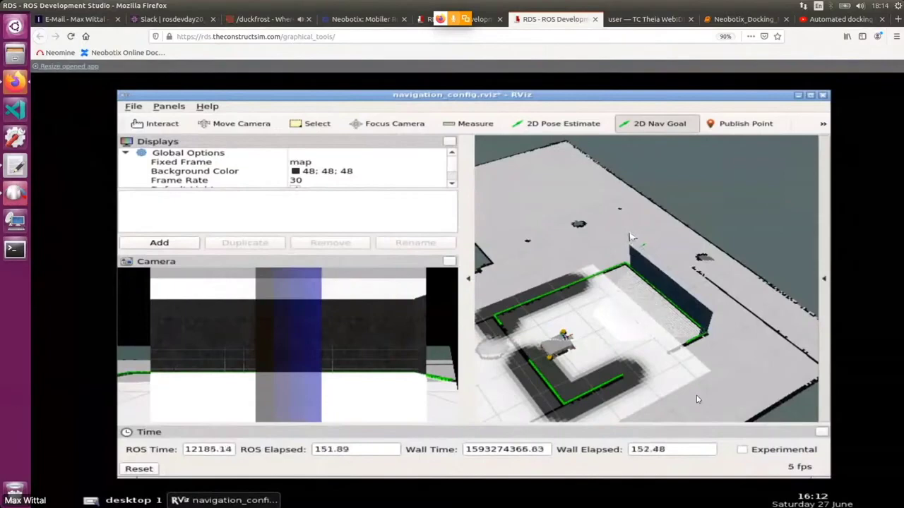
{"action": "left_click_drag", "start_coordinate": [625, 240], "coordinate": [574, 259]}
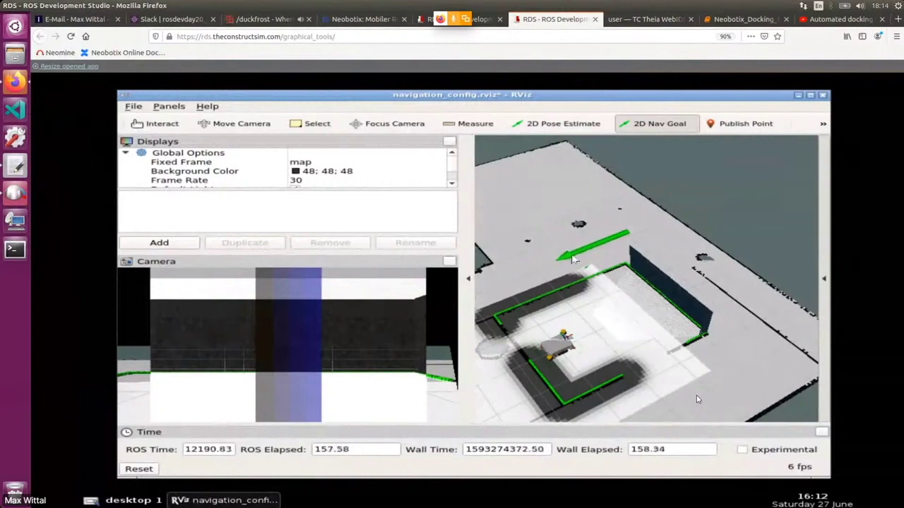
{"action": "left_click_drag", "start_coordinate": [574, 259], "coordinate": [572, 258]}
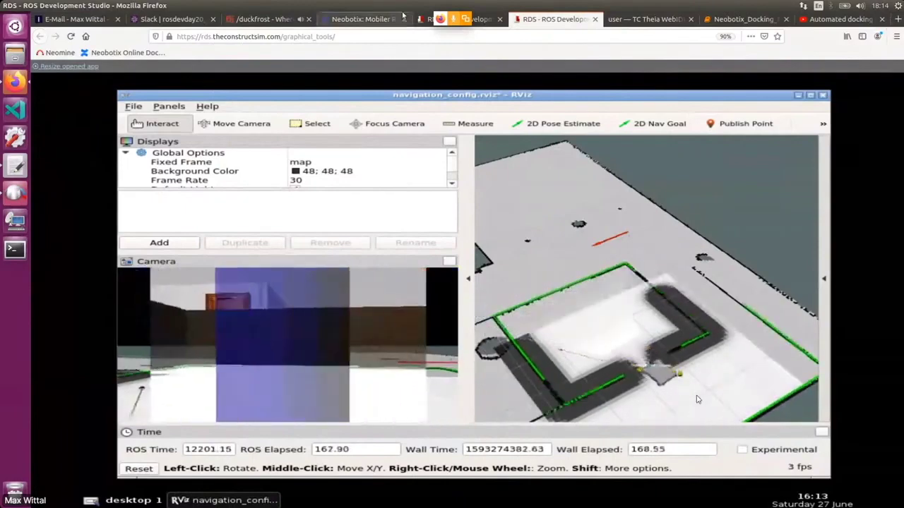
- Orbit the Gazebo camera to follow the robot to the open floor near the cone
{"action": "left_click", "coordinate": [485, 21]}
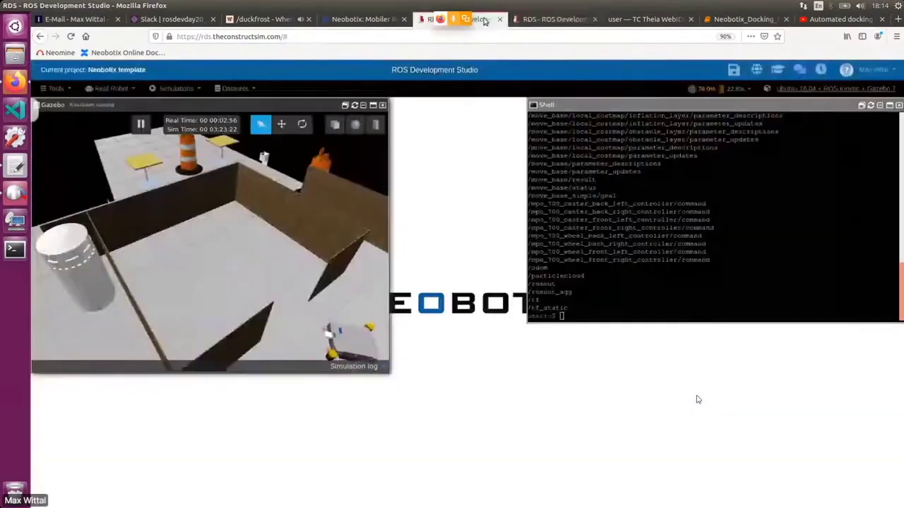
{"action": "mouse_move", "coordinate": [300, 297]}
{"action": "middle_mouse_down"}
{"action": "mouse_move", "coordinate": [268, 278]}
{"action": "mouse_move", "coordinate": [243, 217]}
{"action": "mouse_move", "coordinate": [242, 187]}
{"action": "mouse_move", "coordinate": [224, 216]}
{"action": "mouse_move", "coordinate": [251, 210]}
{"action": "mouse_move", "coordinate": [250, 199]}
{"action": "mouse_move", "coordinate": [264, 246]}
{"action": "mouse_move", "coordinate": [278, 245]}
{"action": "middle_mouse_up"}
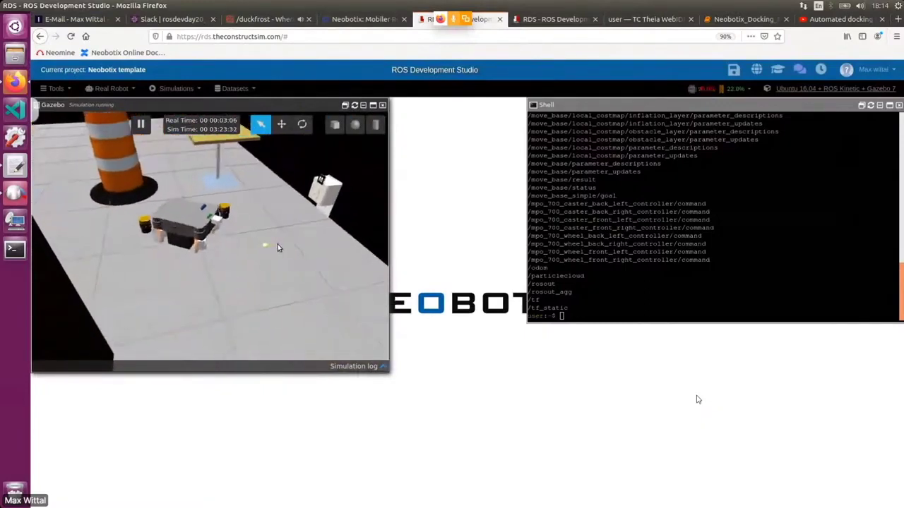
{"action": "middle_click_drag", "start_coordinate": [244, 211], "coordinate": [257, 217]}
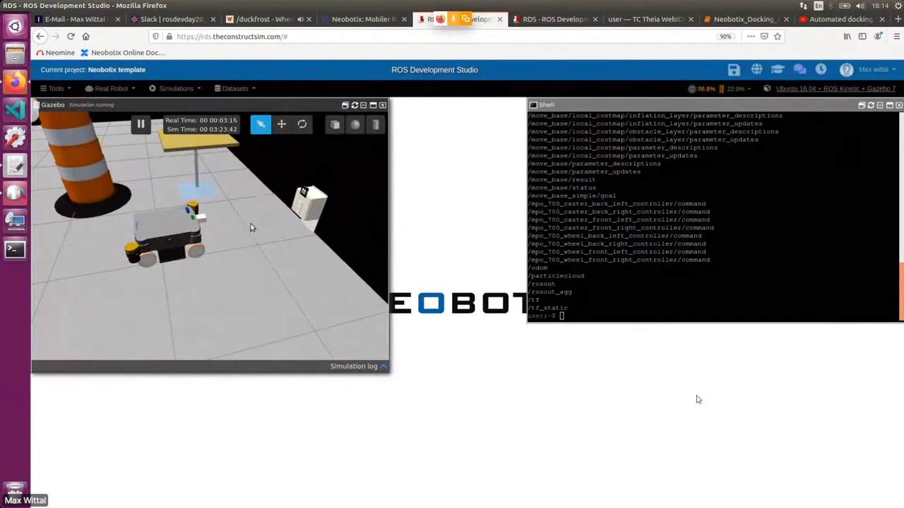
- Check the robot and marker in RViz, then return to the docking notebook
{"action": "left_click", "coordinate": [555, 21]}
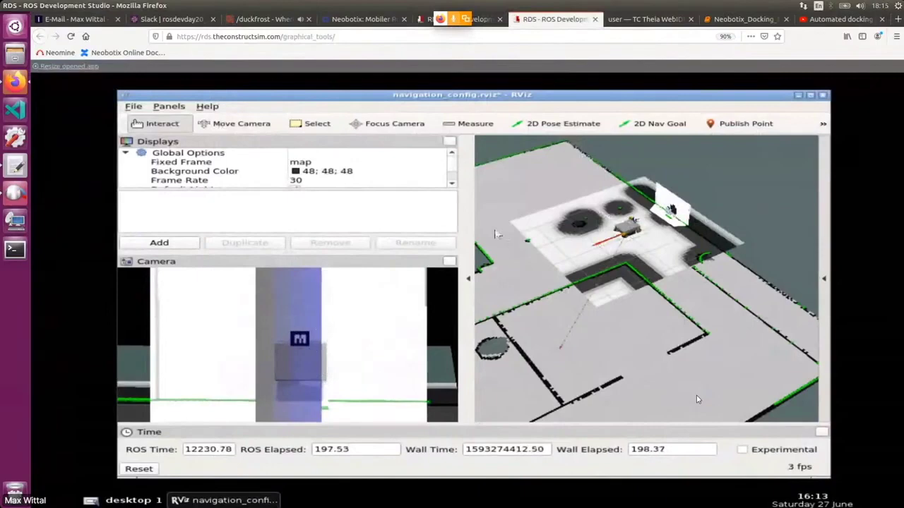
{"action": "left_click", "coordinate": [745, 22]}
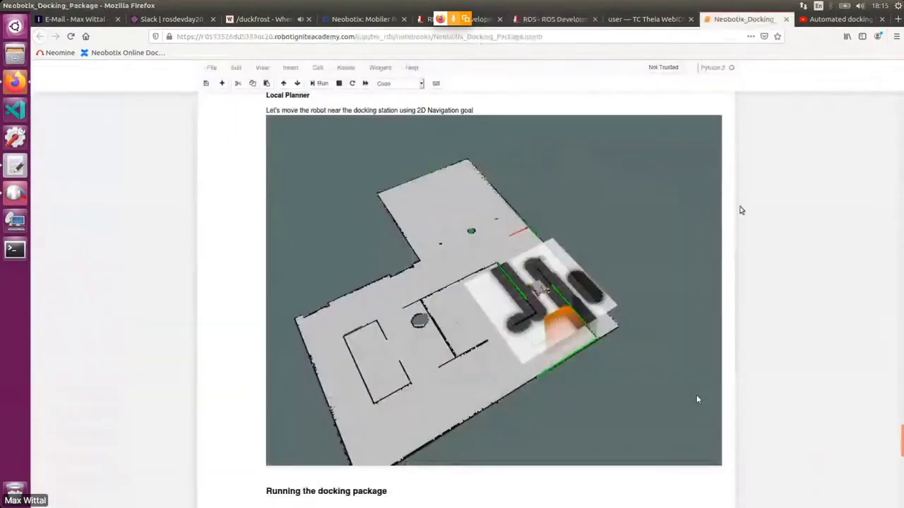
- Scroll the notebook to the 'Running the docking package' source, roslaunch and rosservice steps
{"action": "scroll", "coordinate": [742, 205], "scroll_direction": "down", "scroll_amount": 5}
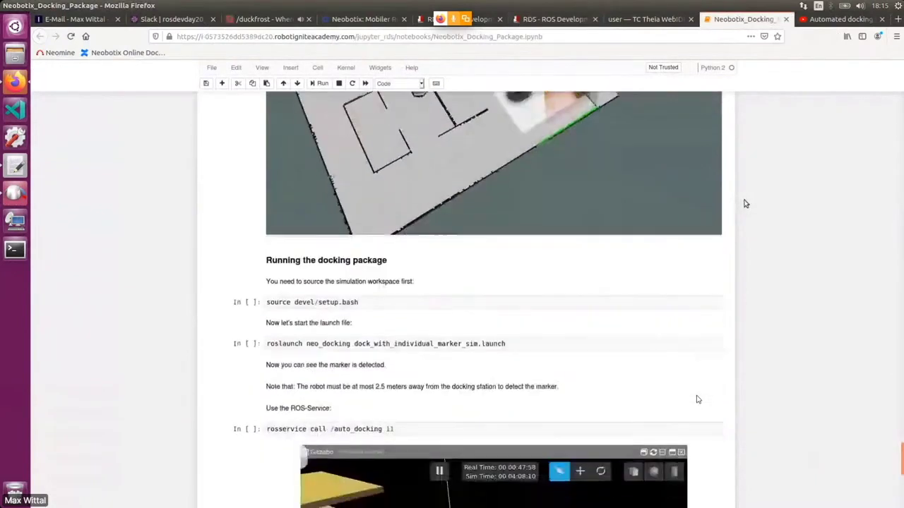
{"action": "scroll", "coordinate": [745, 204], "scroll_direction": "down", "scroll_amount": 2}
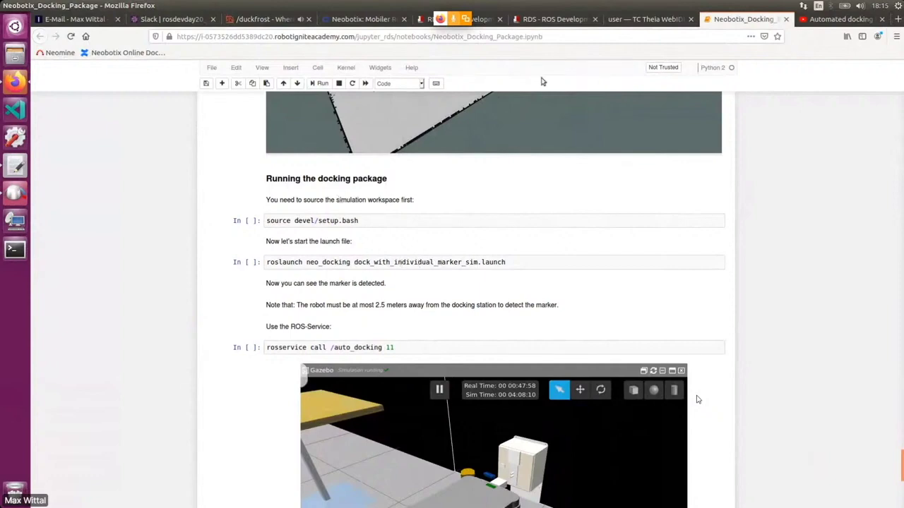
- In the shell, change into simulation_ws and source devel/setup.bash
{"action": "left_click", "coordinate": [490, 22]}
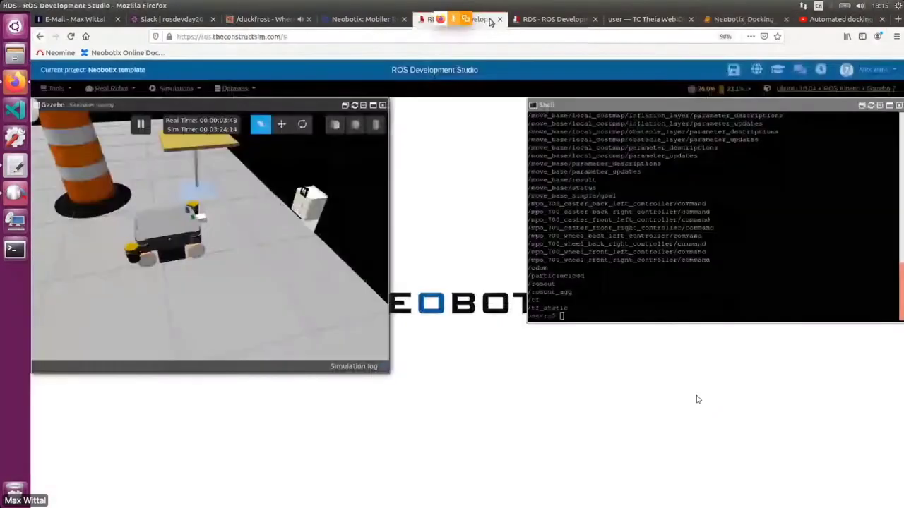
{"action": "left_click", "coordinate": [647, 211]}
{"action": "key", "text": "Tab"}
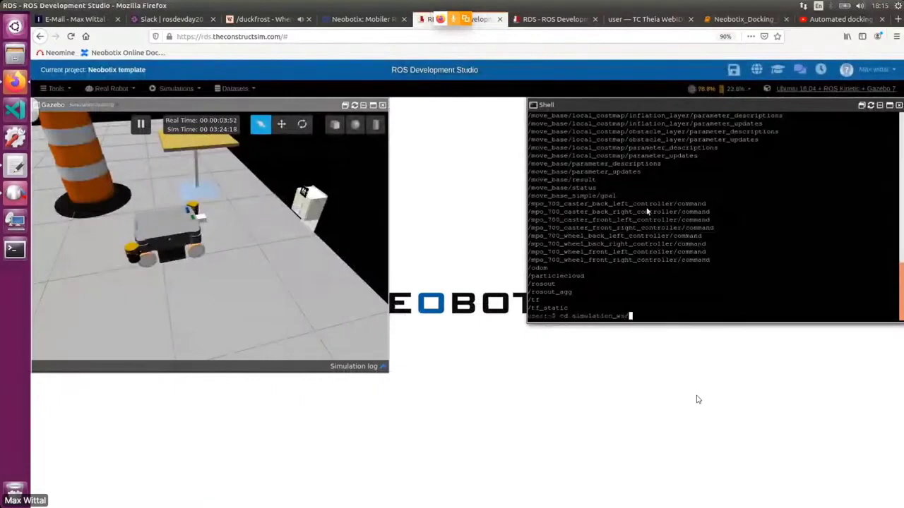
{"action": "key", "text": "Return"}
{"action": "type", "text": "source"}
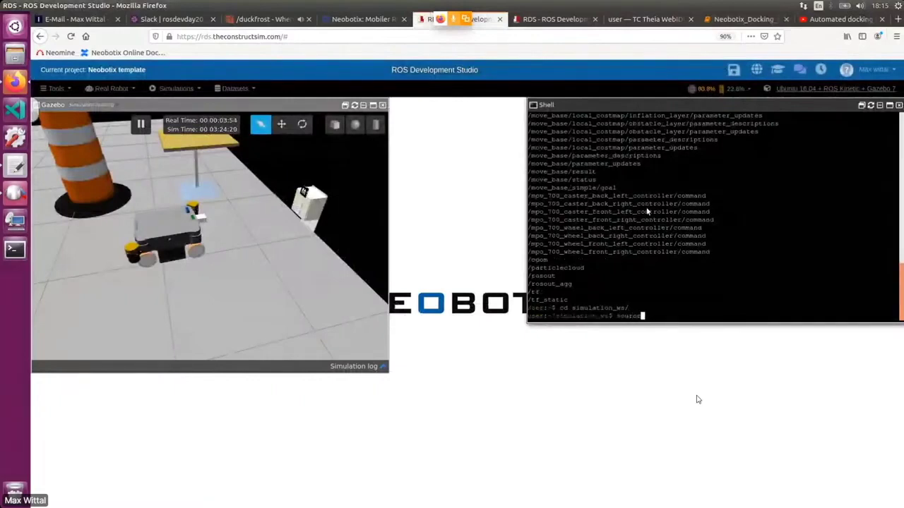
{"action": "type", "text": "devel/s"}
{"action": "type", "text": "etup.bash"}
{"action": "key", "text": "Return"}
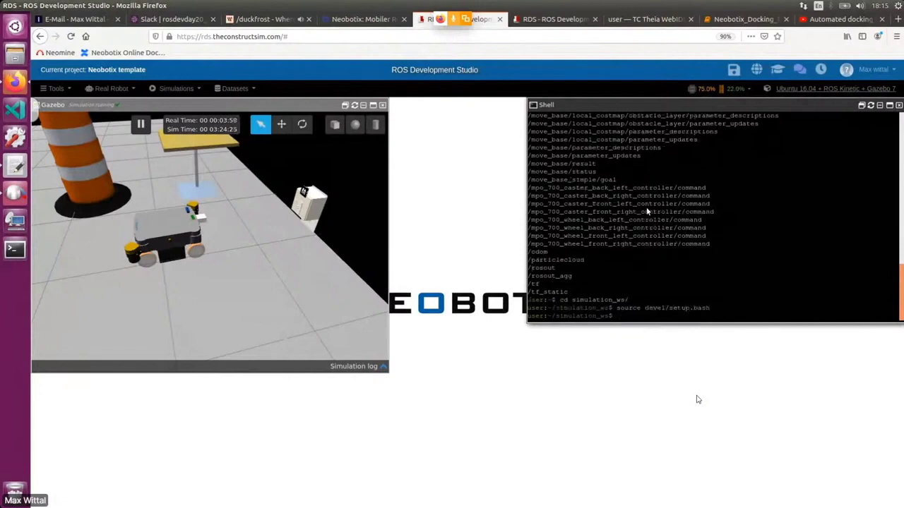
{"action": "left_click", "coordinate": [648, 19]}
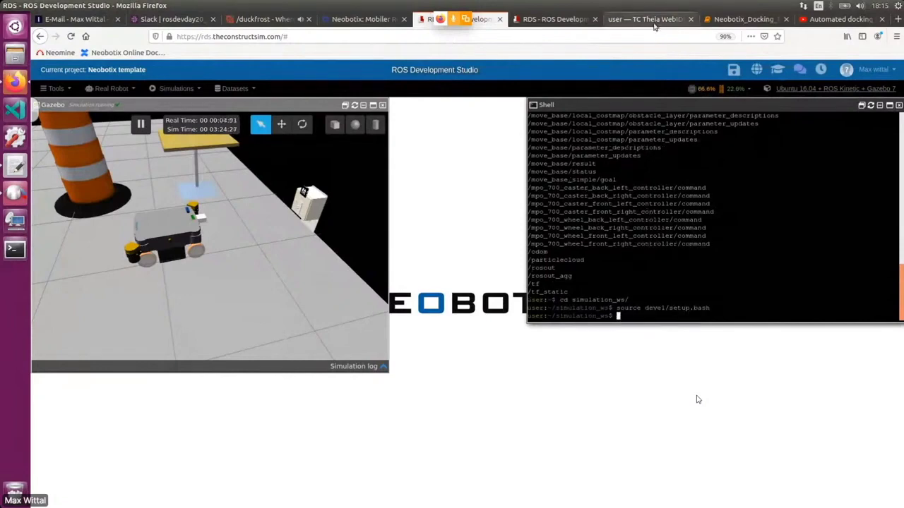
- Copy the 'roslaunch neo_docking dock_with_individual_marker_sim.launch' command from the notebook
{"action": "key", "text": "ctrl+Tab"}
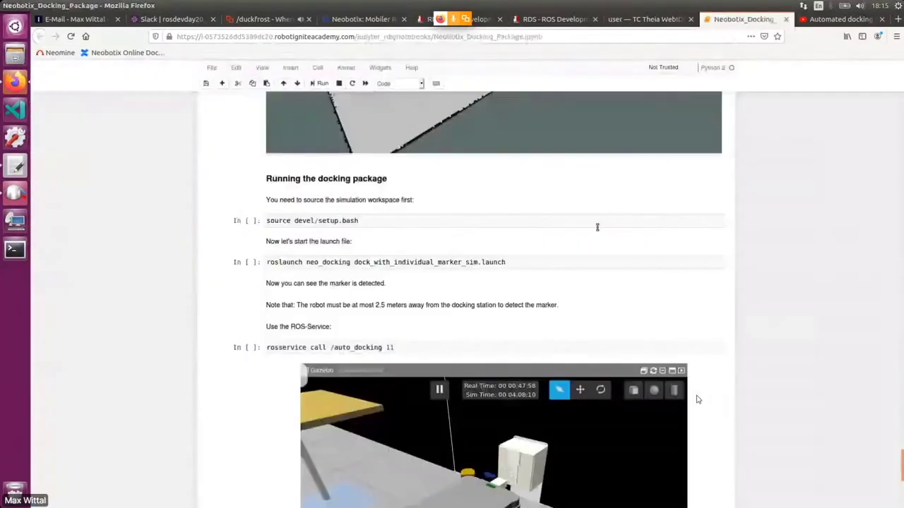
{"action": "left_click_drag", "start_coordinate": [290, 263], "coordinate": [506, 262]}
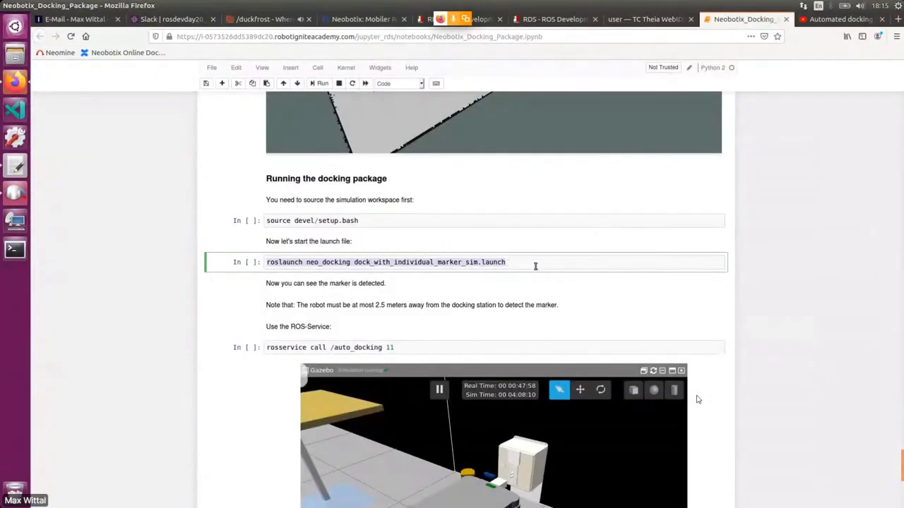
{"action": "left_click", "coordinate": [552, 19]}
- Run the neo_docking individual-marker roslaunch command in the shell, starting ar_track_alvar and auto_docking
{"action": "left_click", "coordinate": [478, 21]}
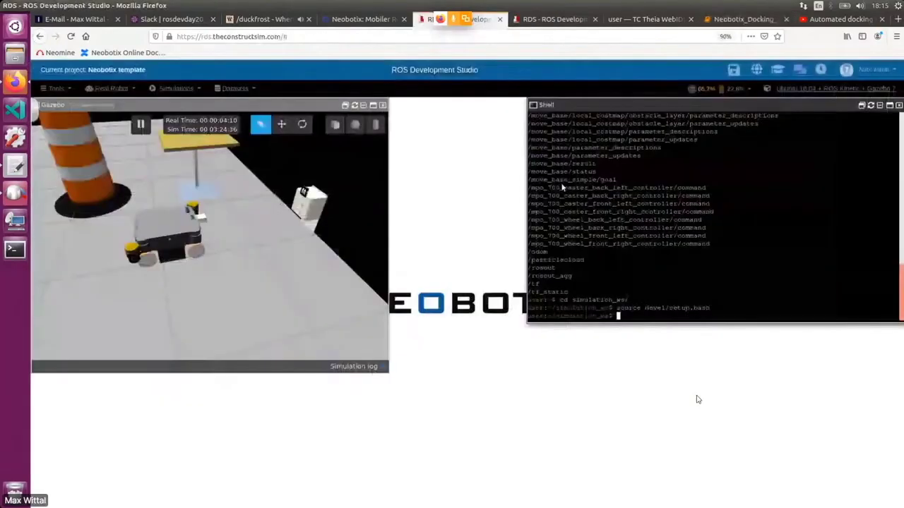
{"action": "middle_click", "coordinate": [663, 246]}
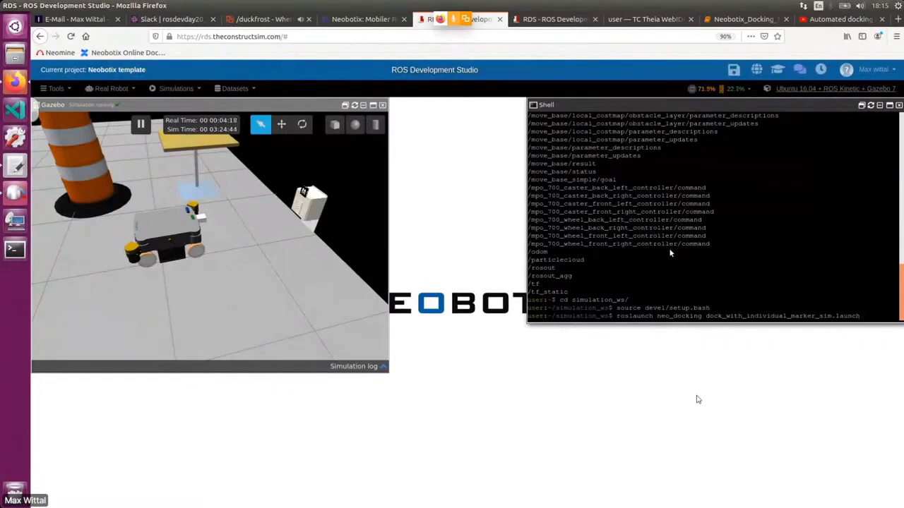
{"action": "key", "text": "Return"}
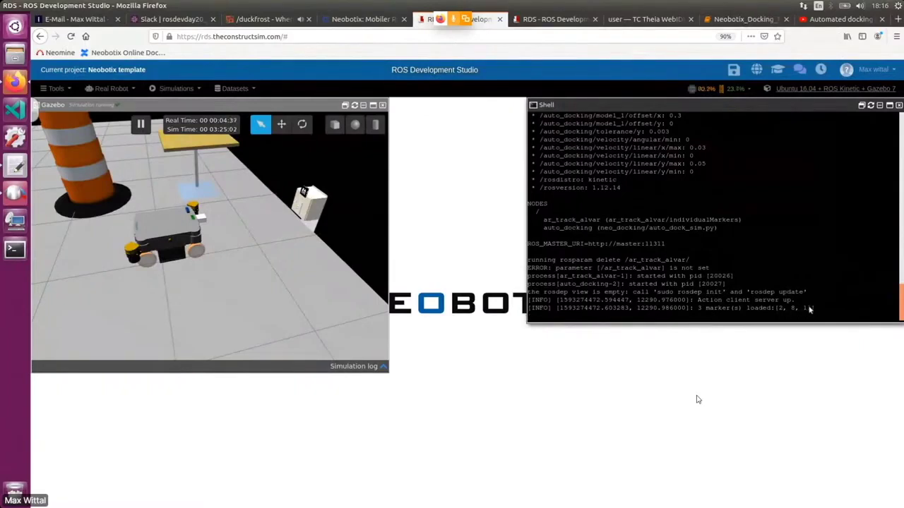
- Check the notebook's 'marker is detected' note, then view the camera feed in RViz
{"action": "left_click", "coordinate": [730, 22]}
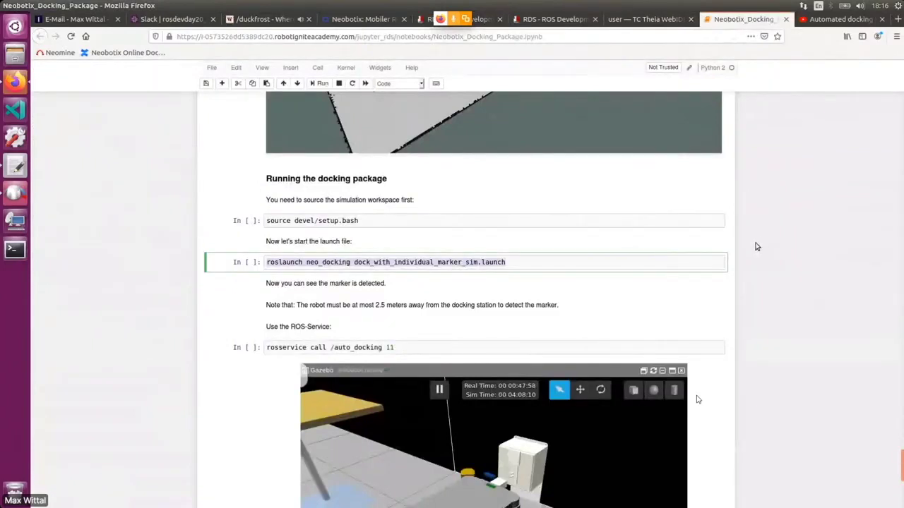
{"action": "scroll", "coordinate": [755, 247], "scroll_direction": "down", "scroll_amount": 2}
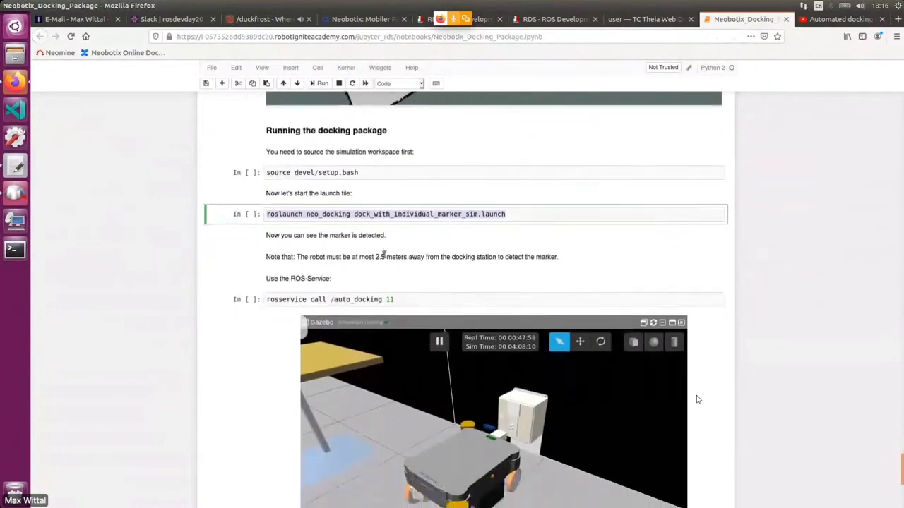
{"action": "double_click", "coordinate": [271, 237]}
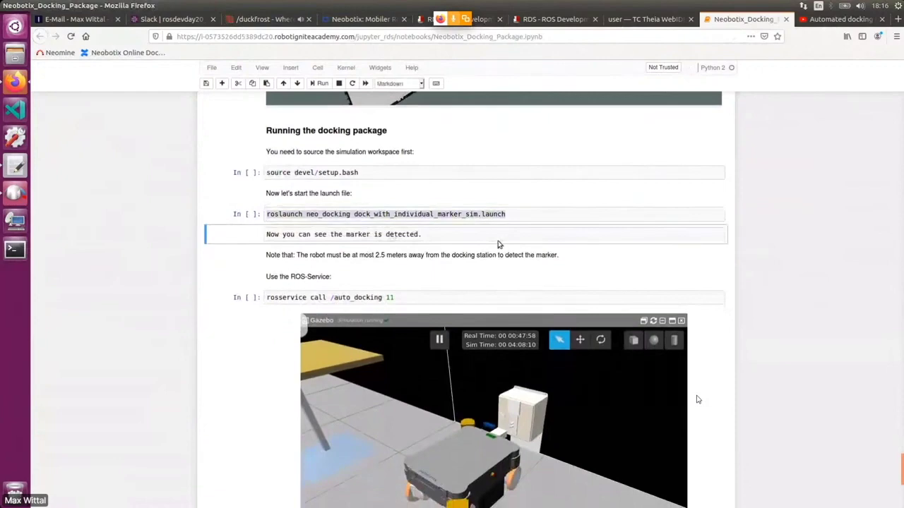
{"action": "left_click", "coordinate": [557, 19]}
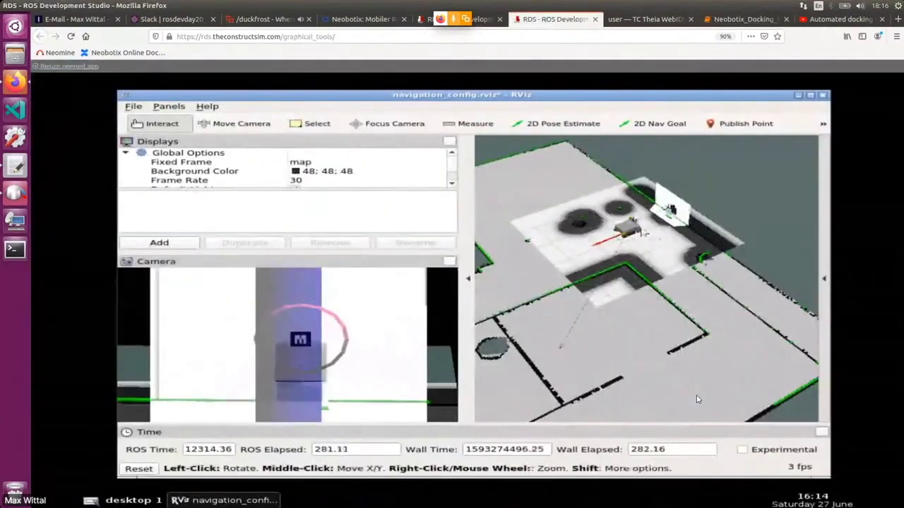
- Zoom and pan the RViz view onto the robot and the detected marker frame at the docking station
{"action": "scroll", "coordinate": [697, 400], "scroll_direction": "up", "scroll_amount": 2}
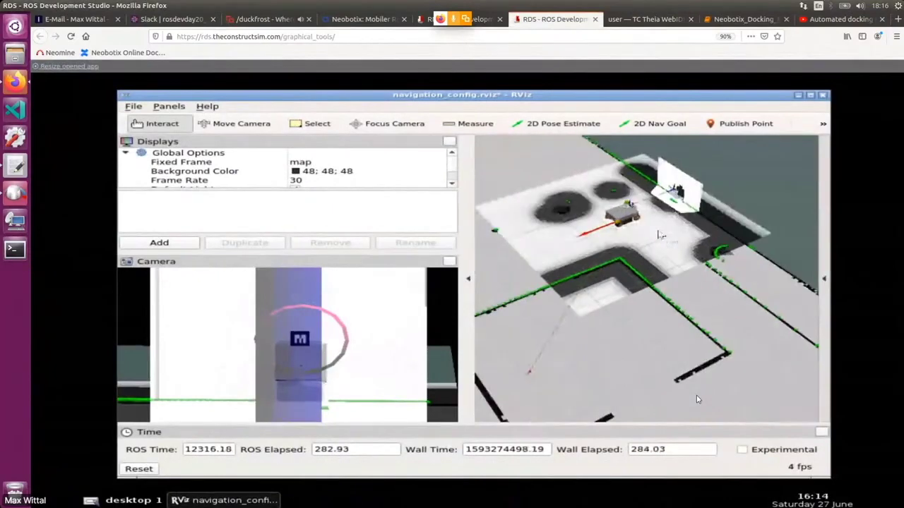
{"action": "scroll", "coordinate": [697, 400], "scroll_direction": "up", "scroll_amount": 2}
{"action": "scroll", "coordinate": [697, 400], "scroll_direction": "up", "scroll_amount": 2}
{"action": "middle_click_drag", "start_coordinate": [657, 215], "coordinate": [595, 296]}
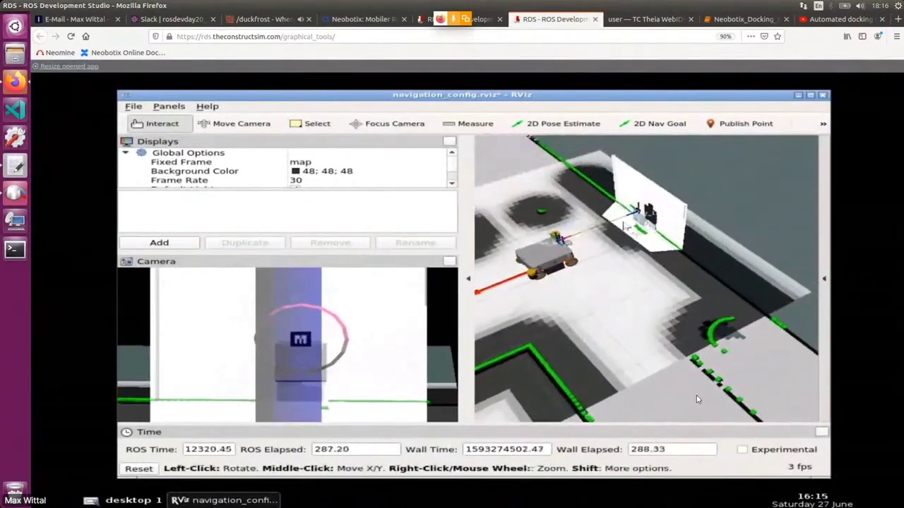
{"action": "scroll", "coordinate": [697, 400], "scroll_direction": "up", "scroll_amount": 2}
{"action": "scroll", "coordinate": [697, 400], "scroll_direction": "up", "scroll_amount": 2}
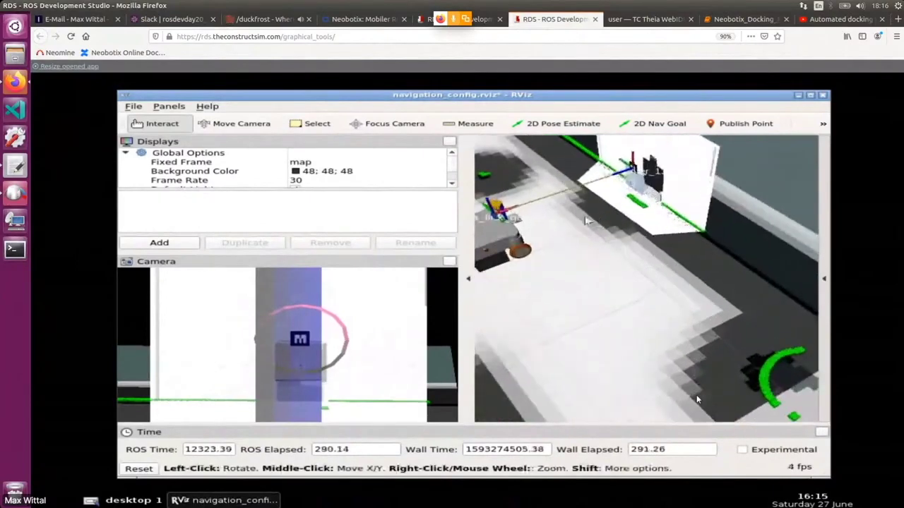
{"action": "middle_click_drag", "start_coordinate": [585, 222], "coordinate": [656, 265]}
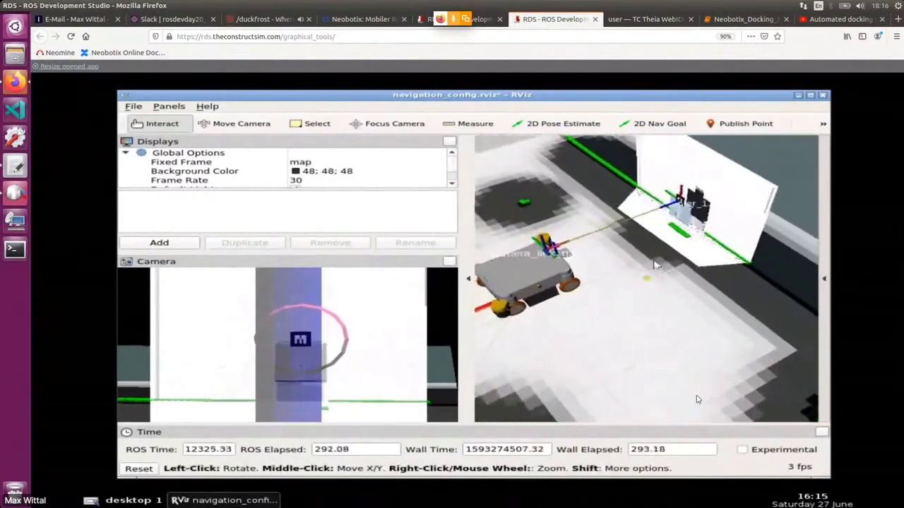
{"action": "scroll", "coordinate": [655, 265], "scroll_direction": "up", "scroll_amount": 2}
{"action": "scroll", "coordinate": [635, 225], "scroll_direction": "up", "scroll_amount": 2}
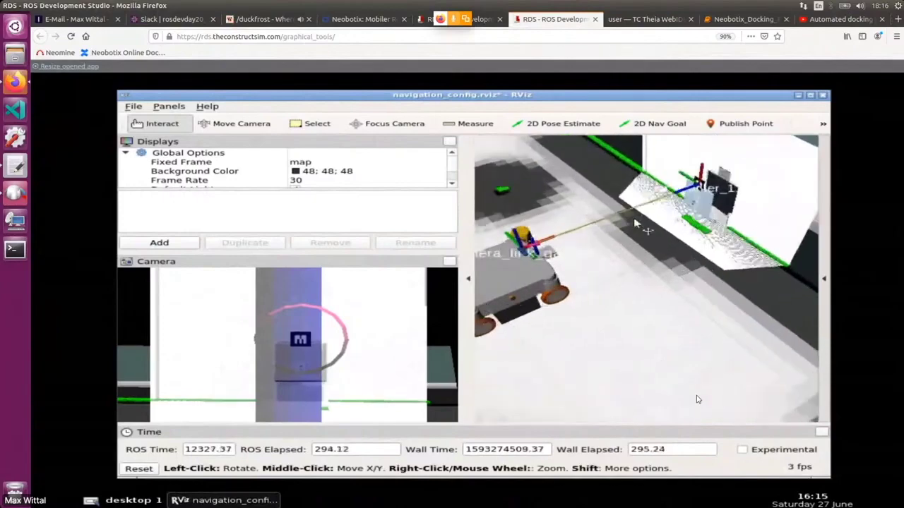
{"action": "scroll", "coordinate": [633, 233], "scroll_direction": "up", "scroll_amount": 2}
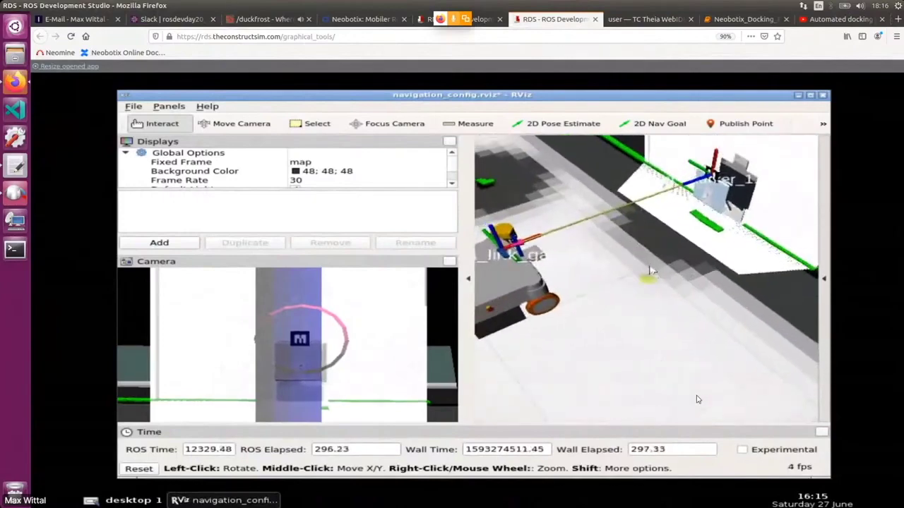
{"action": "middle_click_drag", "start_coordinate": [636, 253], "coordinate": [675, 286]}
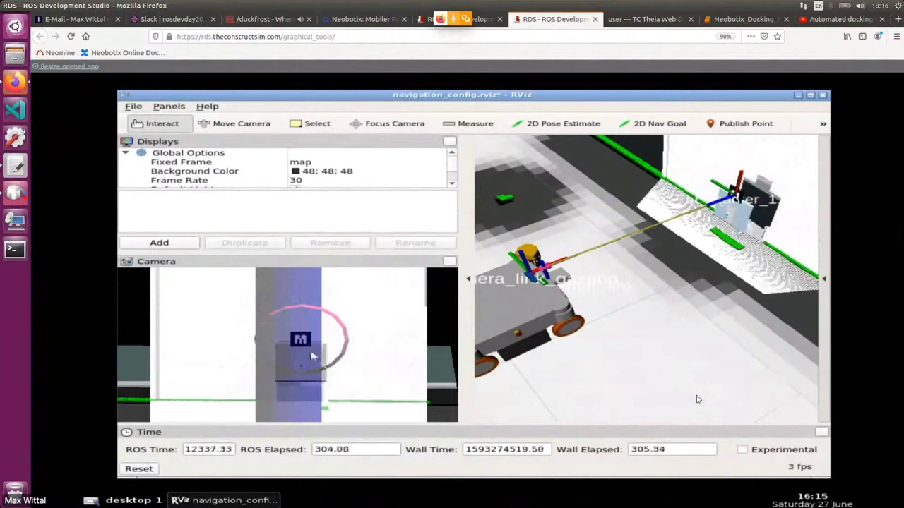
- Return to the Neobotix_Docking notebook at the rosservice call /auto_docking step
{"action": "left_click", "coordinate": [732, 21]}
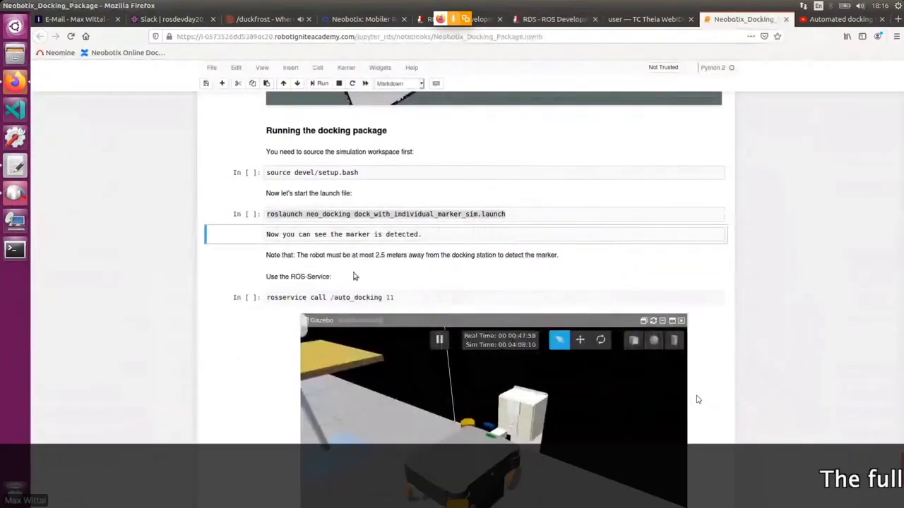